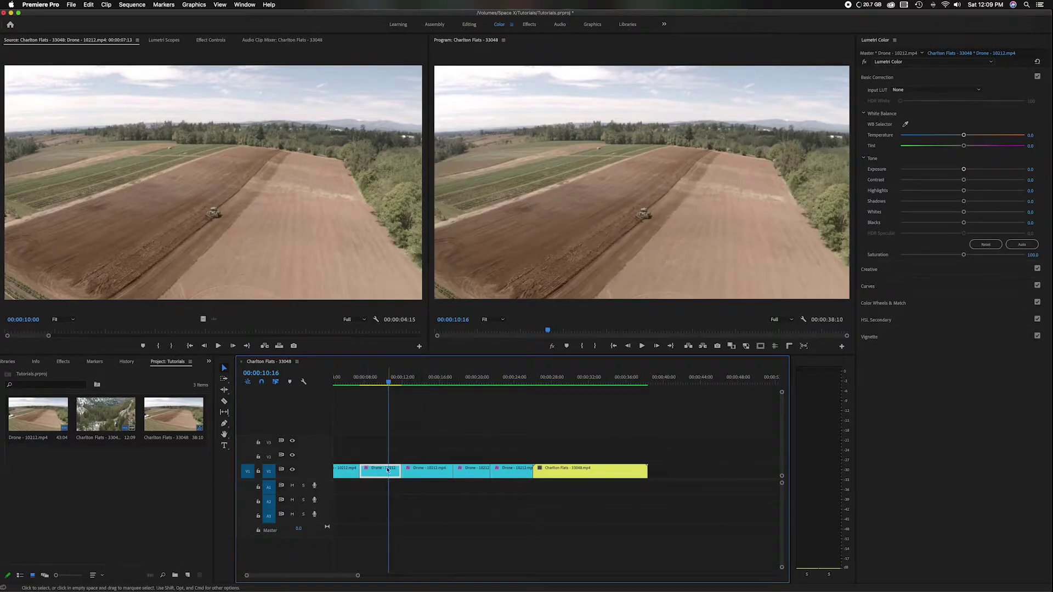
Render the video previews for the unrendered part of the sequence around the drone clip at about 8 seconds.
left_click_drag(425, 432, 510, 494)
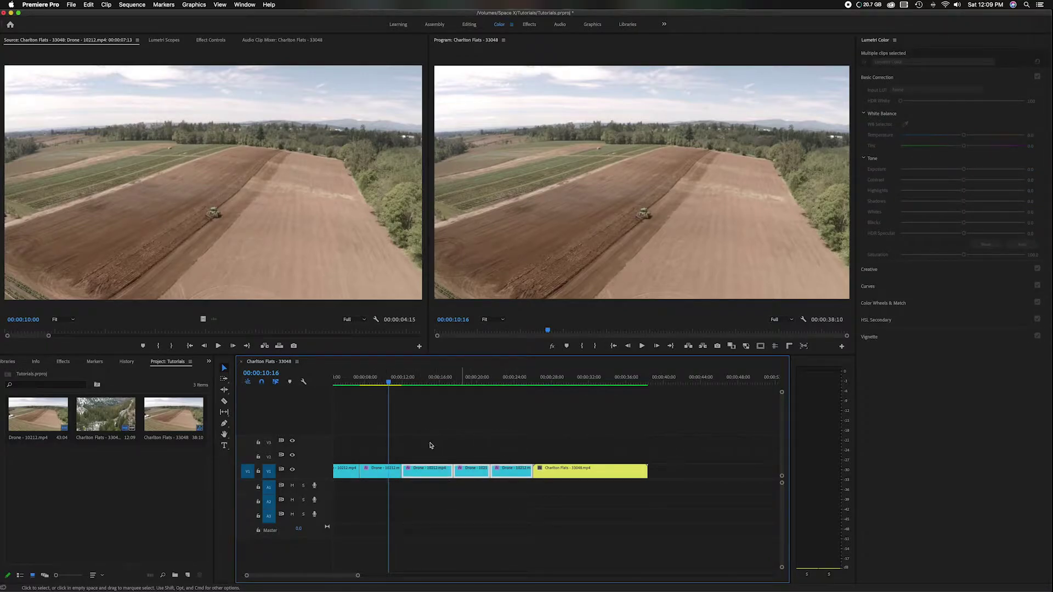
left_click_drag(390, 384, 369, 386)
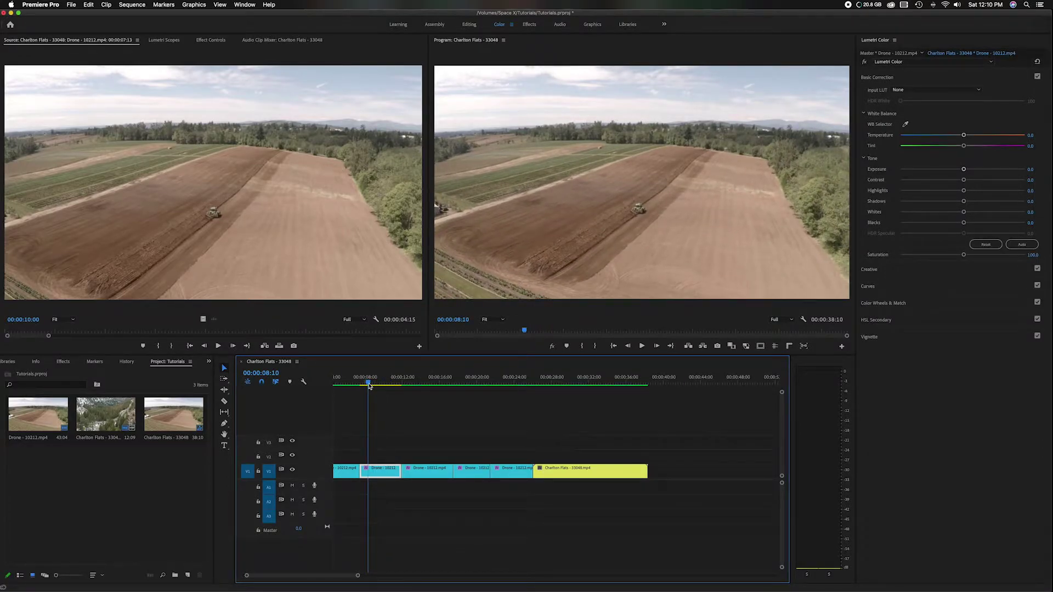
scroll(370, 435, "left", 1)
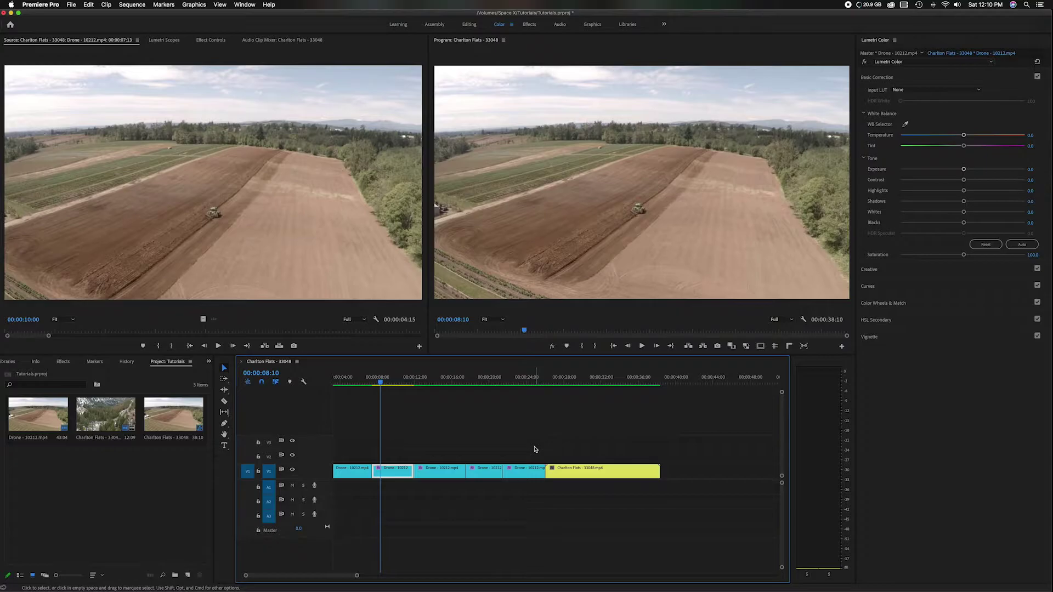
scroll(530, 448, "right", 1)
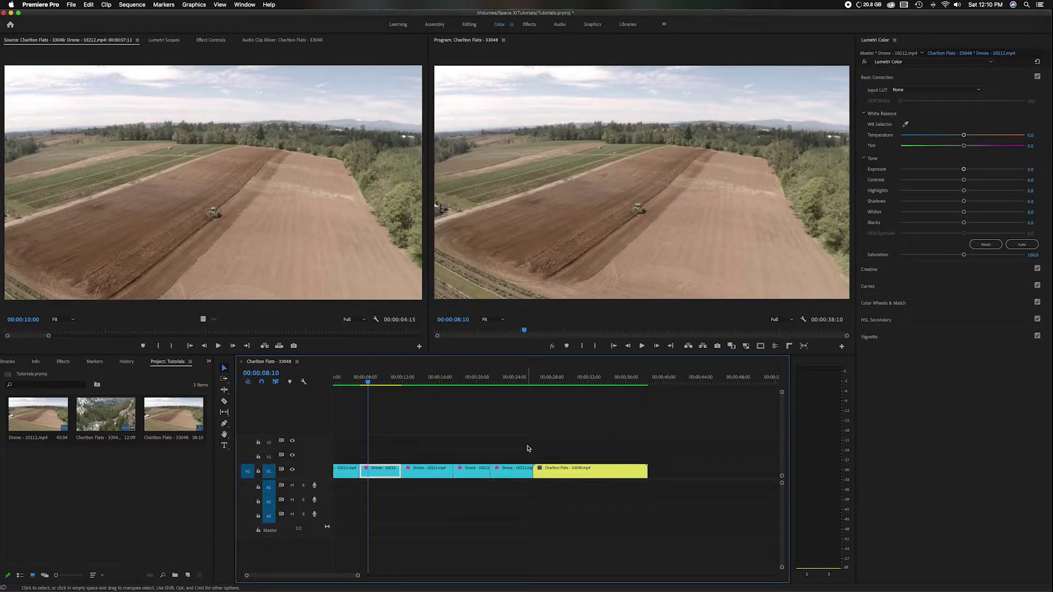
left_click(527, 448)
key("Return")
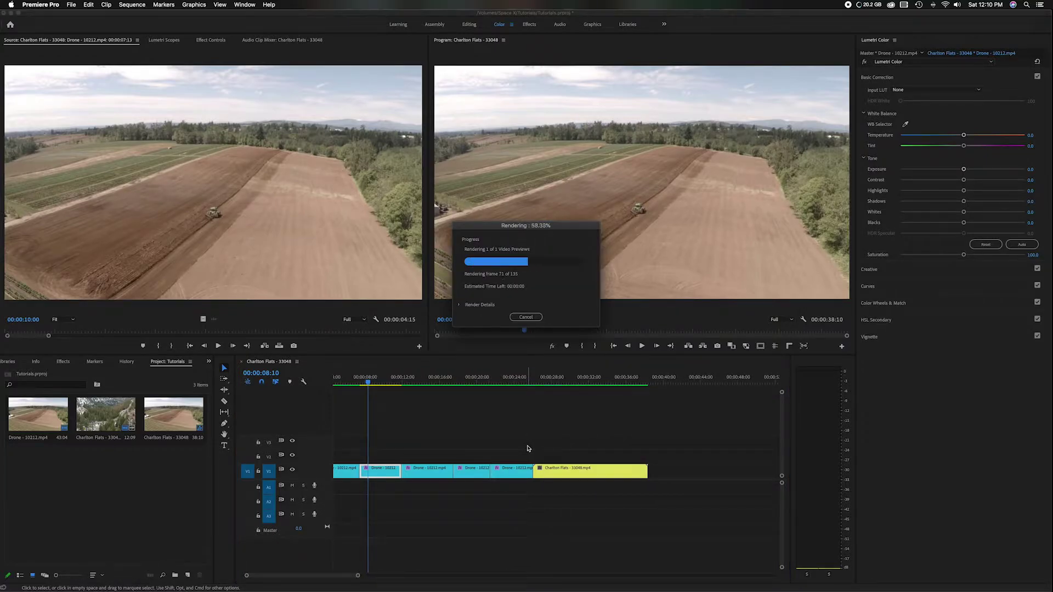
Create a 1922 × 1080 adjustment layer at 29.97 fps and place it on V2 above the last drone clip.
left_click(188, 576)
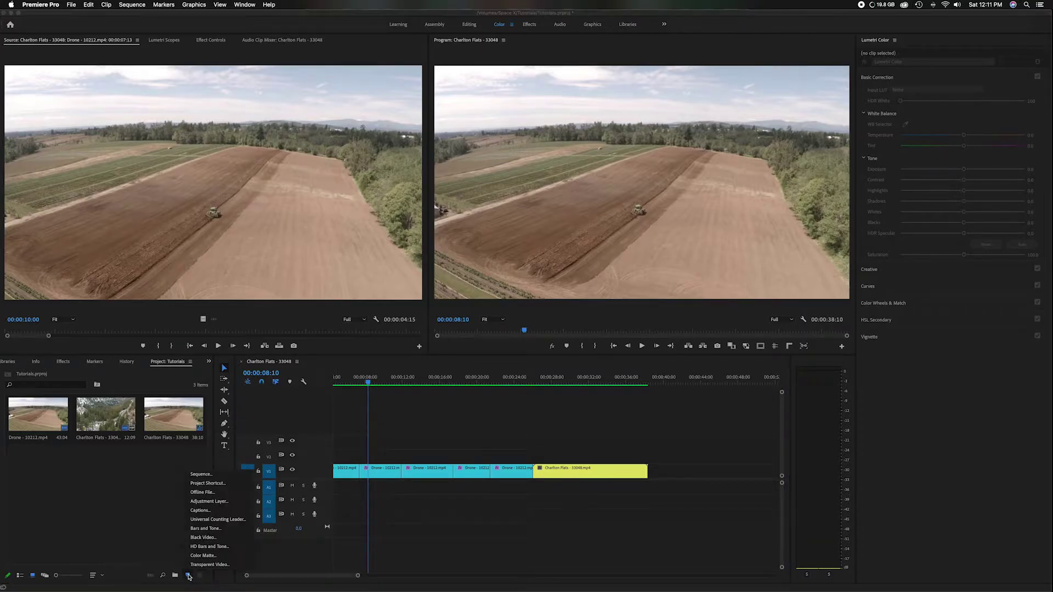
left_click(204, 502)
left_click_drag(511, 263, 504, 264)
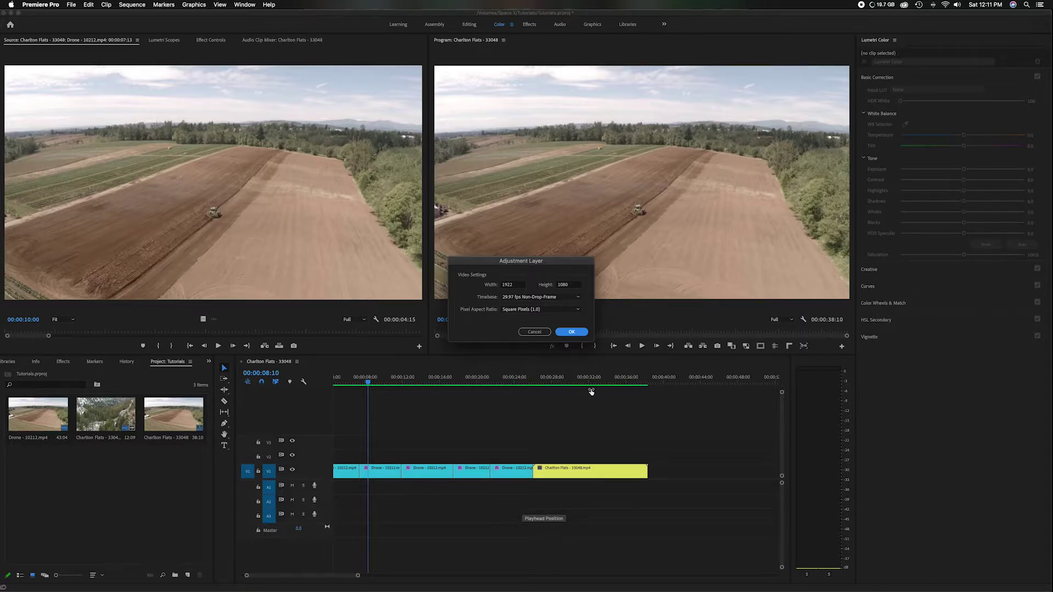
left_click(571, 332)
left_click_drag(33, 462, 491, 458)
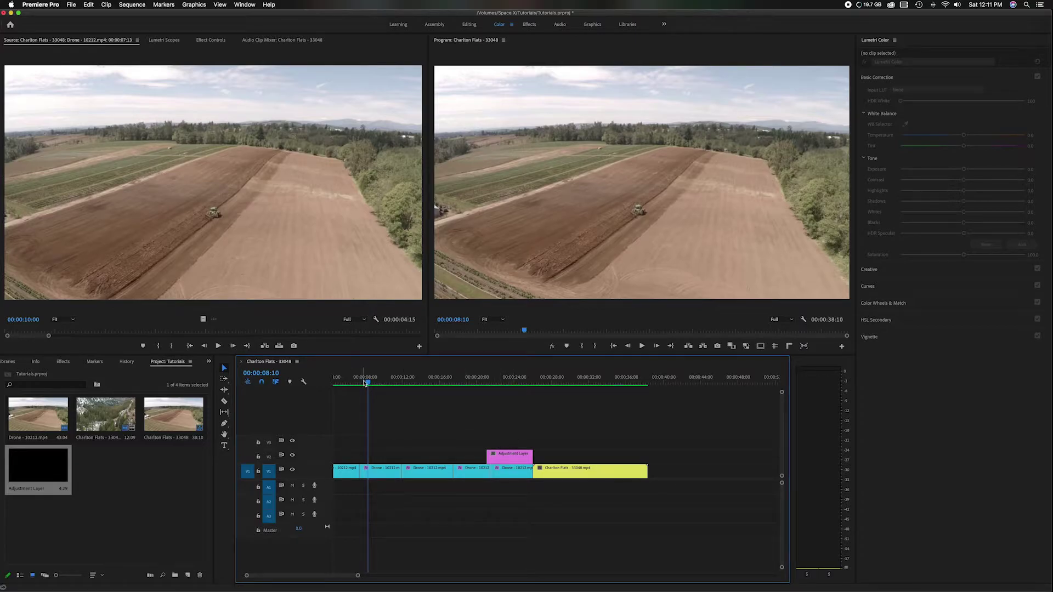
Select the adjustment layer above the last drone clip and set its temperature to about -19 and exposure to -0.4.
left_click_drag(368, 382, 511, 382)
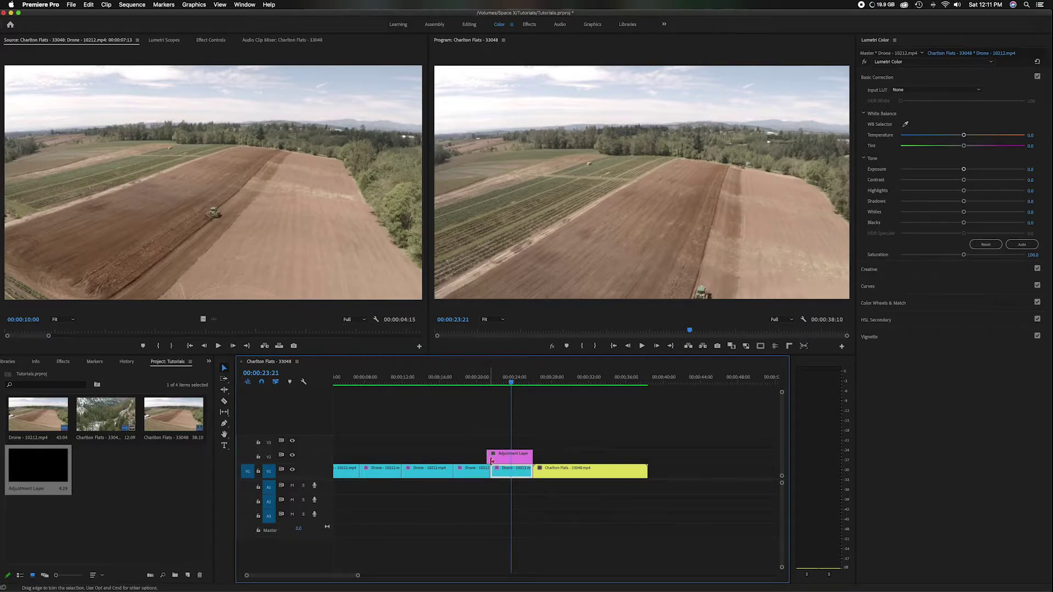
left_click(510, 459)
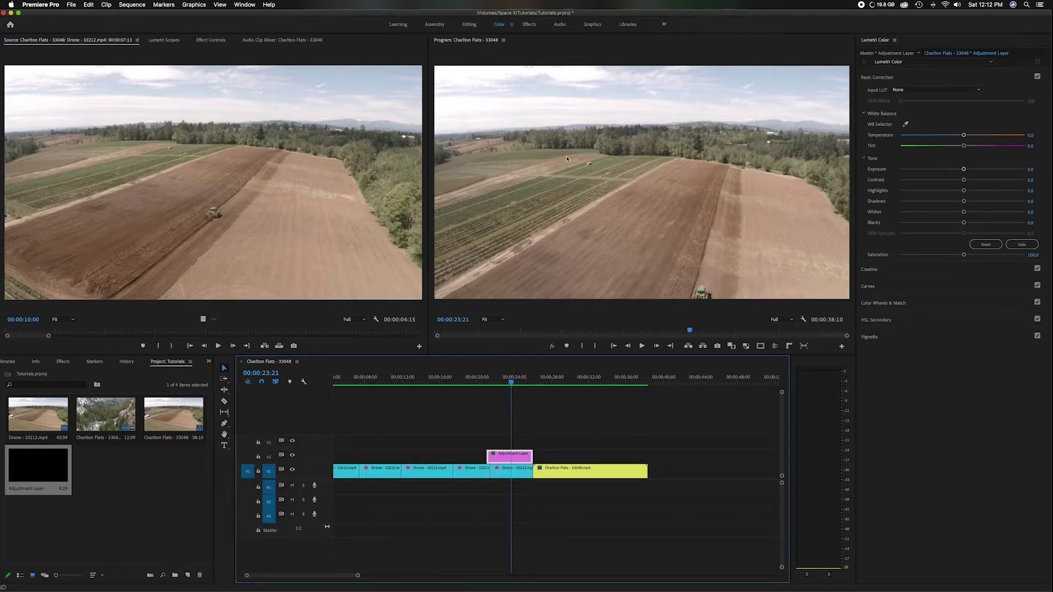
double_click(505, 458)
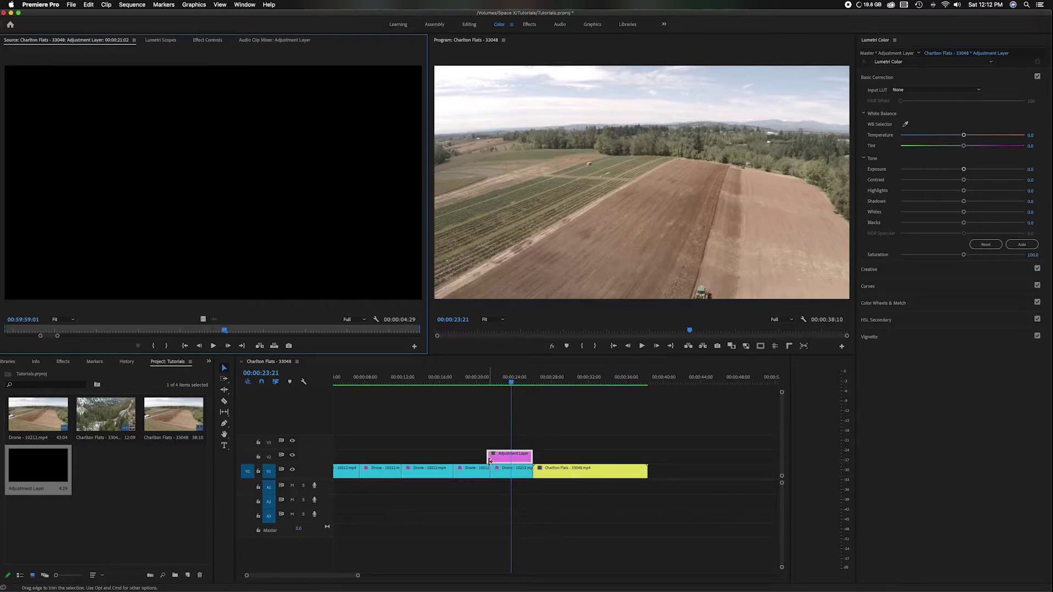
left_click(475, 383)
left_click_drag(475, 383, 468, 383)
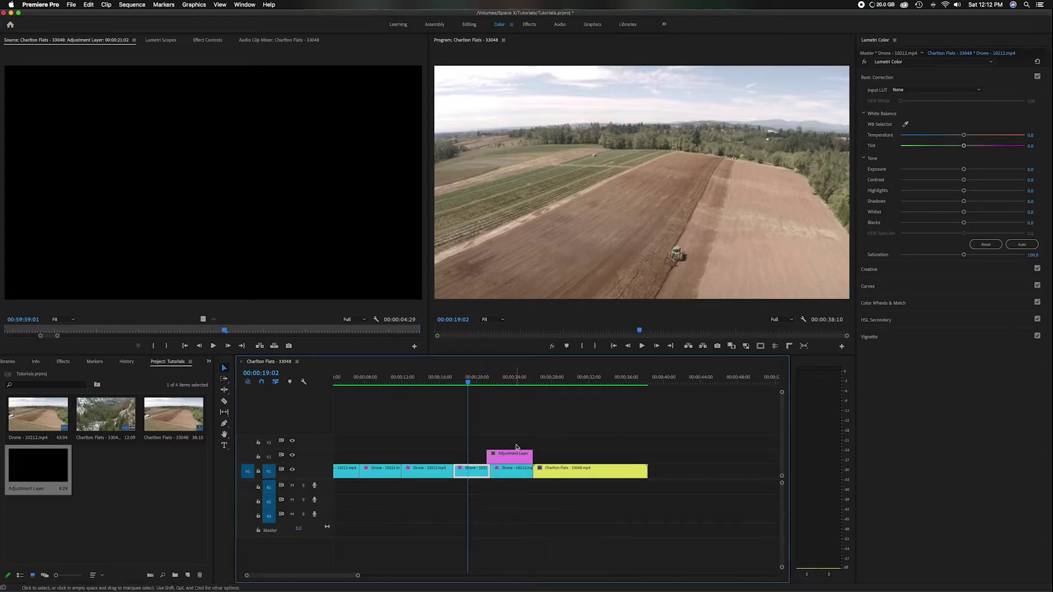
left_click_drag(469, 384, 507, 384)
left_click(496, 462)
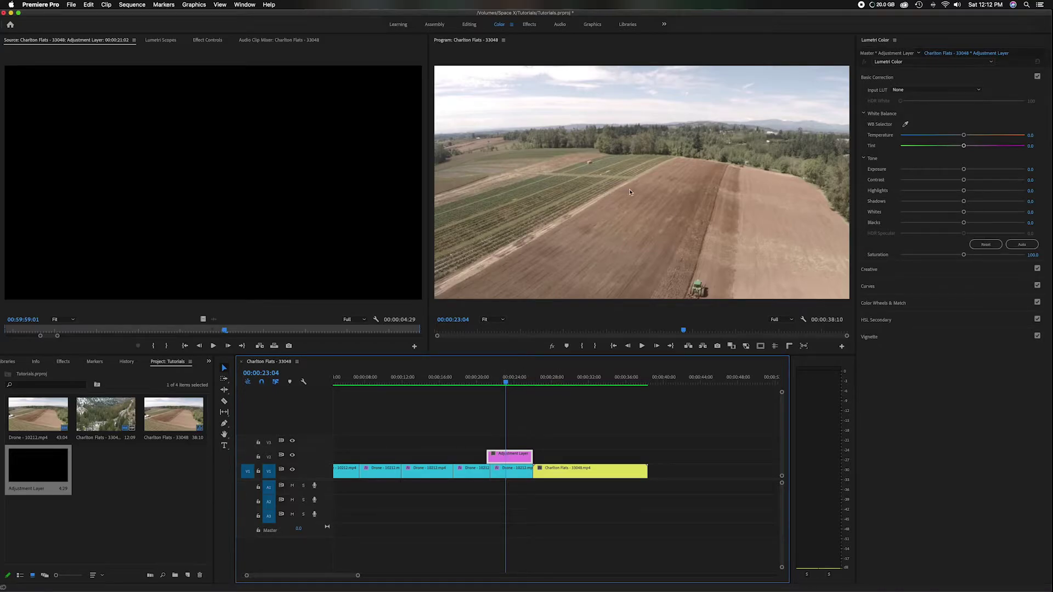
left_click_drag(964, 136, 952, 137)
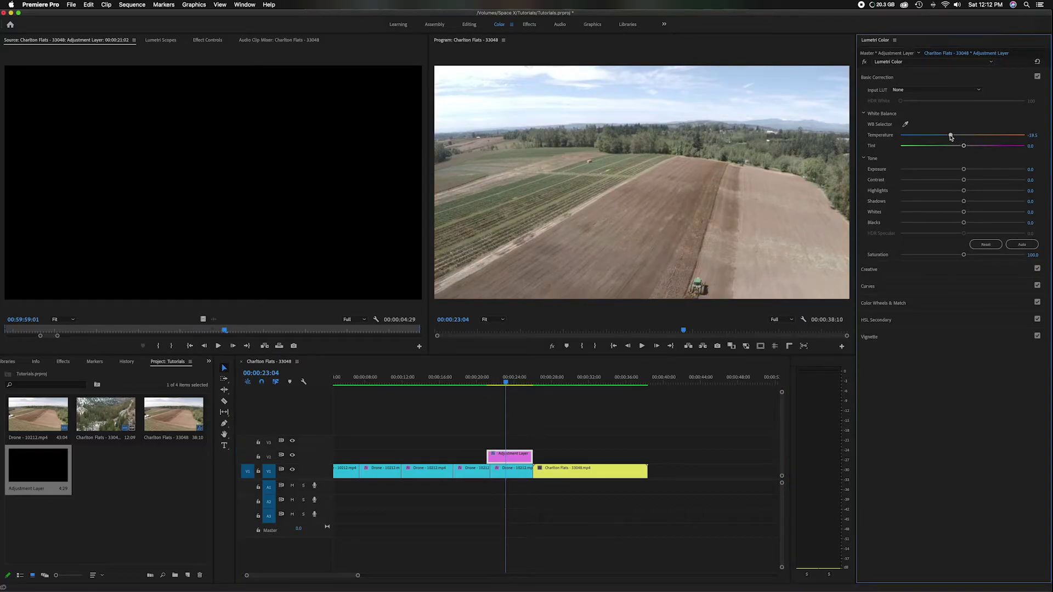
left_click_drag(965, 172, 957, 171)
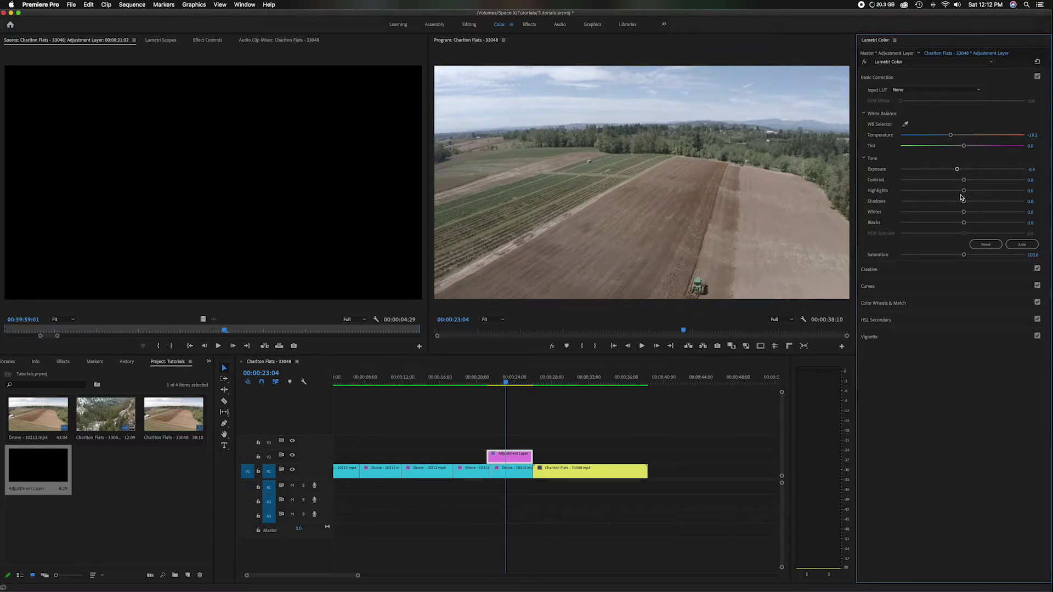
Set the adjustment layer's contrast to 45.9, shadows to -16.8, blacks to -38.6 and saturation to 144.6.
left_click_drag(963, 180, 987, 184)
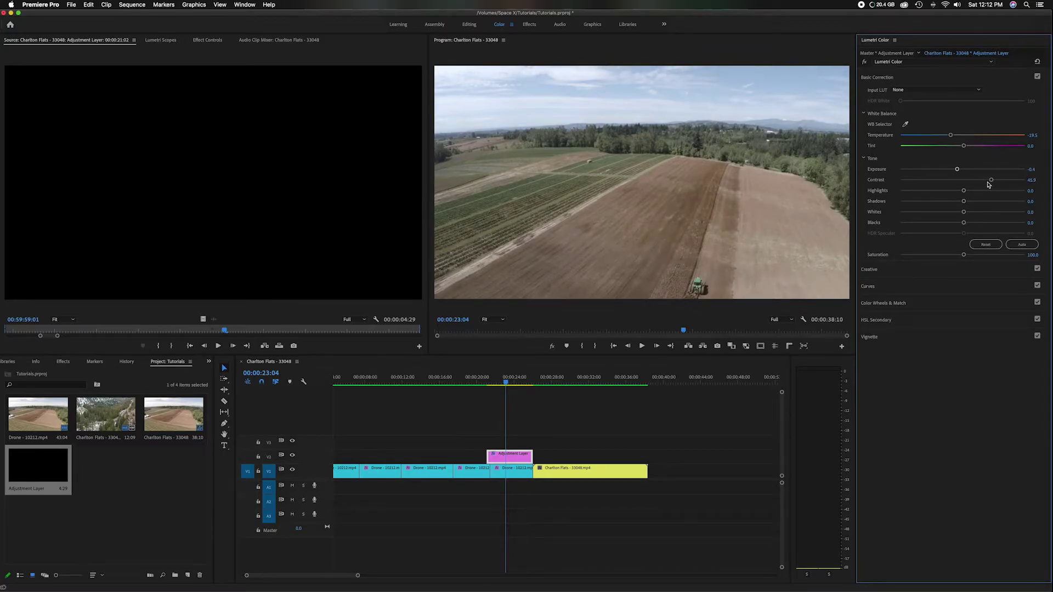
left_click_drag(964, 223, 953, 203)
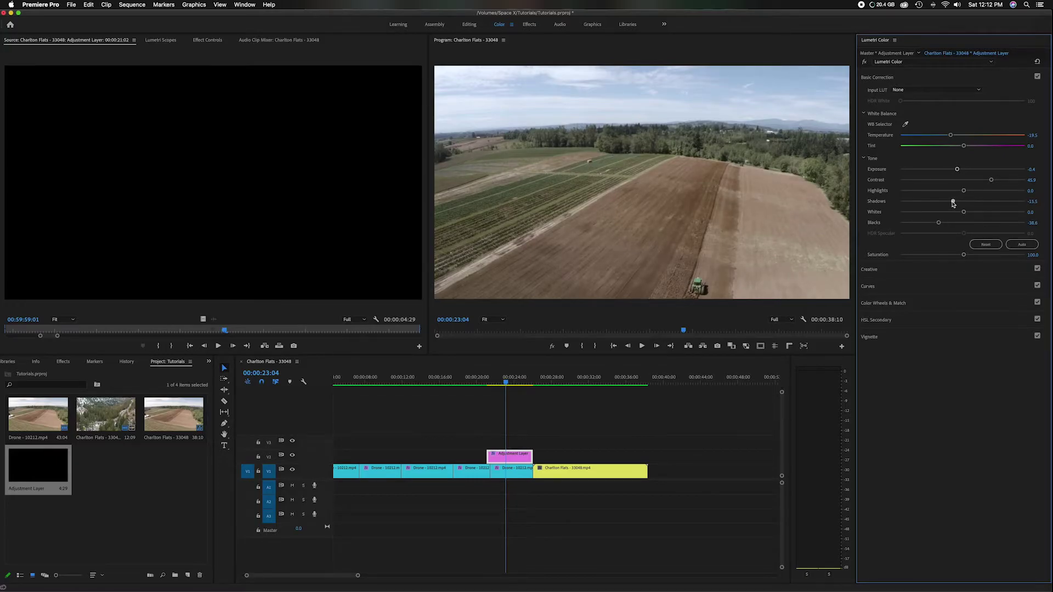
left_click_drag(964, 254, 990, 257)
Move the adjustment layer earlier on V2 so it sits over the drone clip at about 8 to 11 seconds.
mouse_move(506, 383)
left_mouse_down()
mouse_move(420, 385)
mouse_move(509, 384)
left_mouse_up()
left_click_drag(488, 455, 425, 458)
left_click_drag(511, 385, 508, 385)
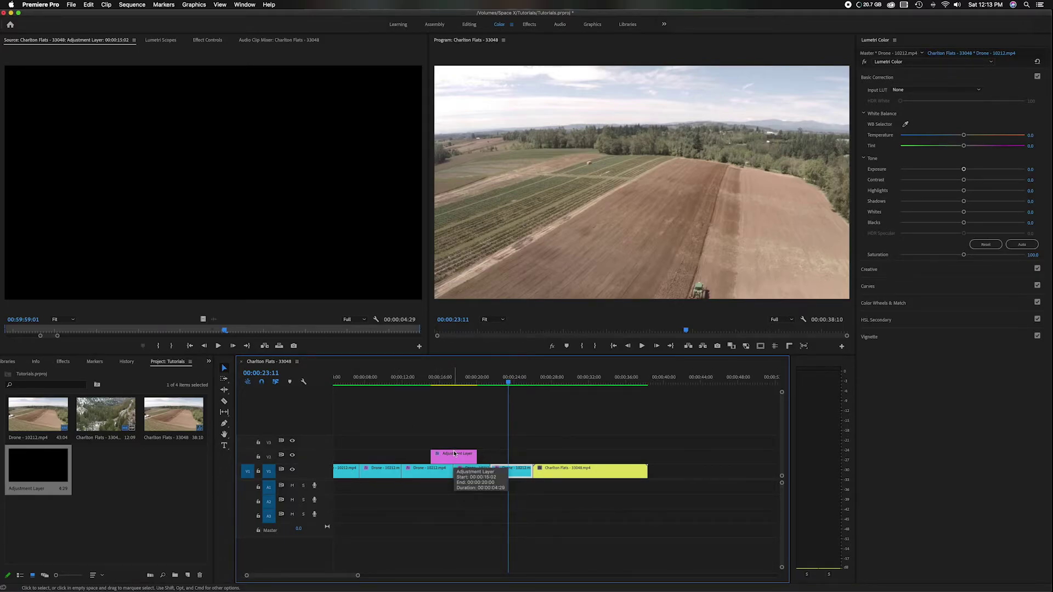
left_click_drag(453, 455, 378, 455)
Compare the drone footage under the adjustment layer with the uncovered footage just after it.
left_click(420, 379)
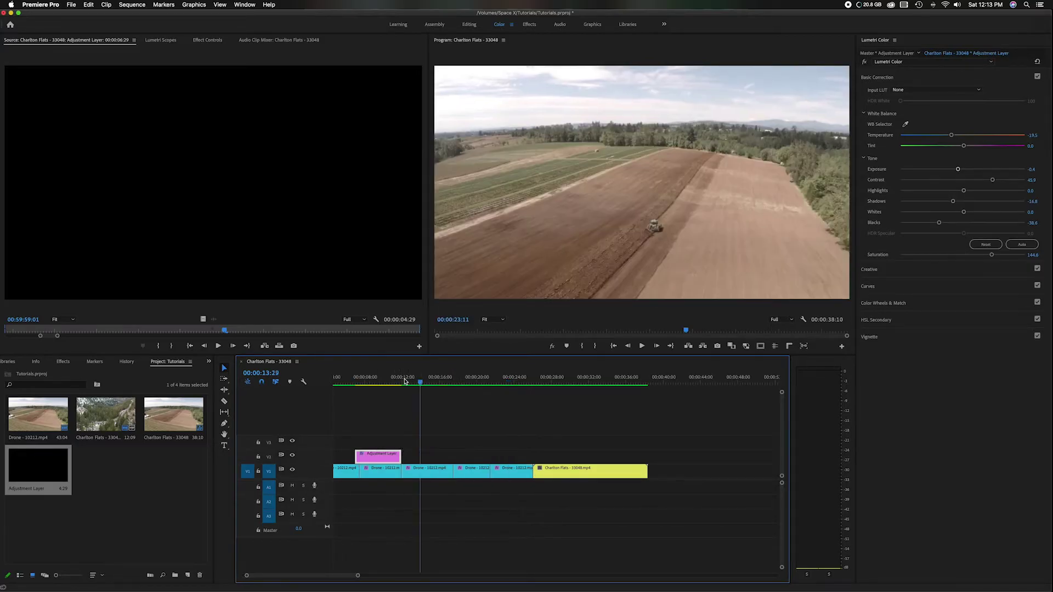
left_click(376, 378)
left_click(414, 378)
left_click(379, 378)
mouse_move(378, 381)
left_mouse_down()
mouse_move(415, 378)
mouse_move(392, 378)
left_mouse_up()
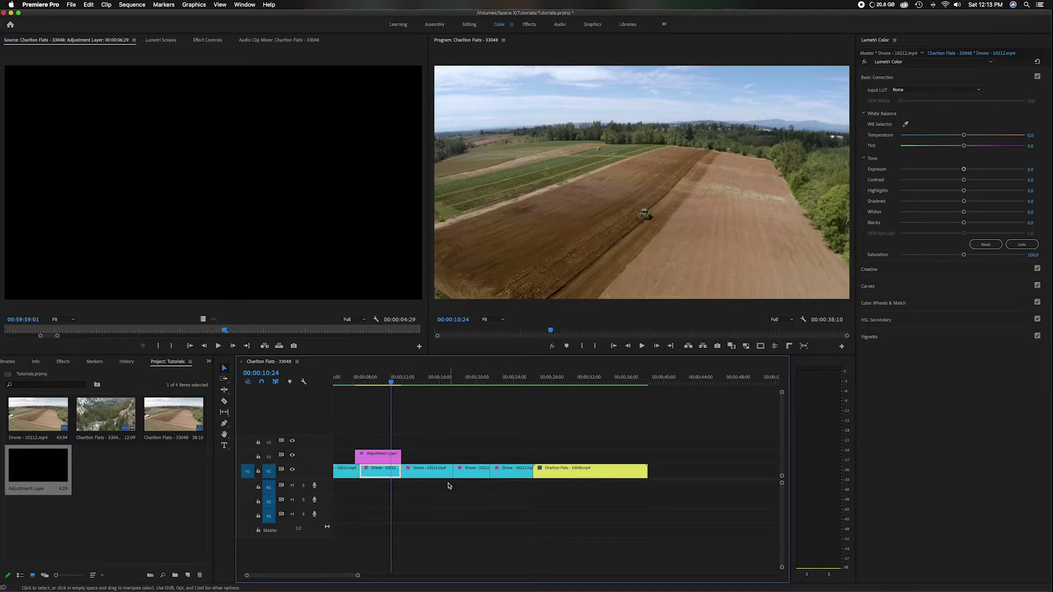
Extend the adjustment layer at both ends to cover the drone clips, giving it a duration of 00:00:23:29.
left_click(428, 471)
left_click(469, 471)
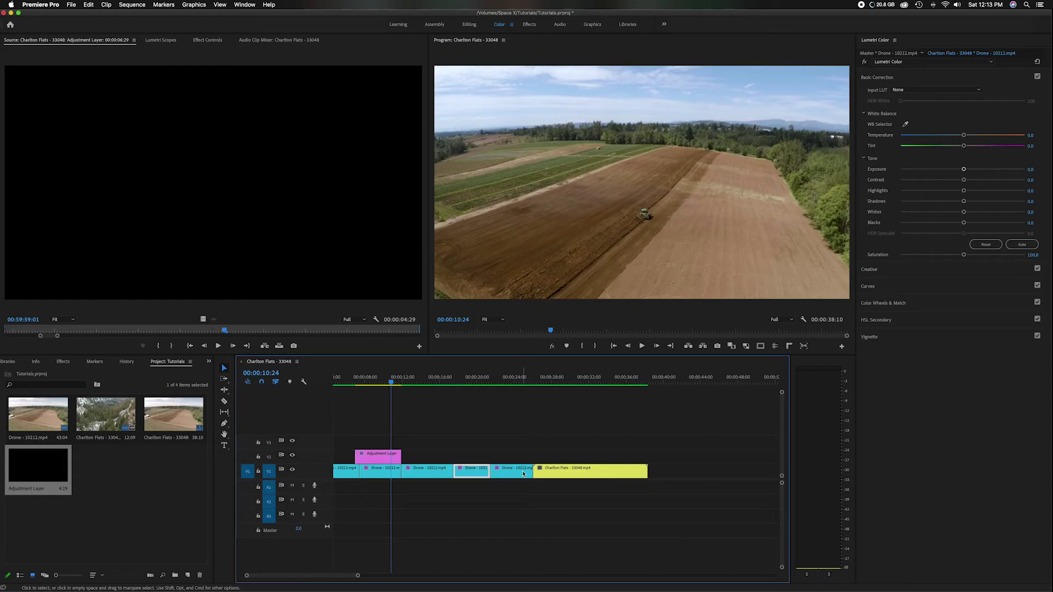
left_click_drag(403, 457, 532, 454)
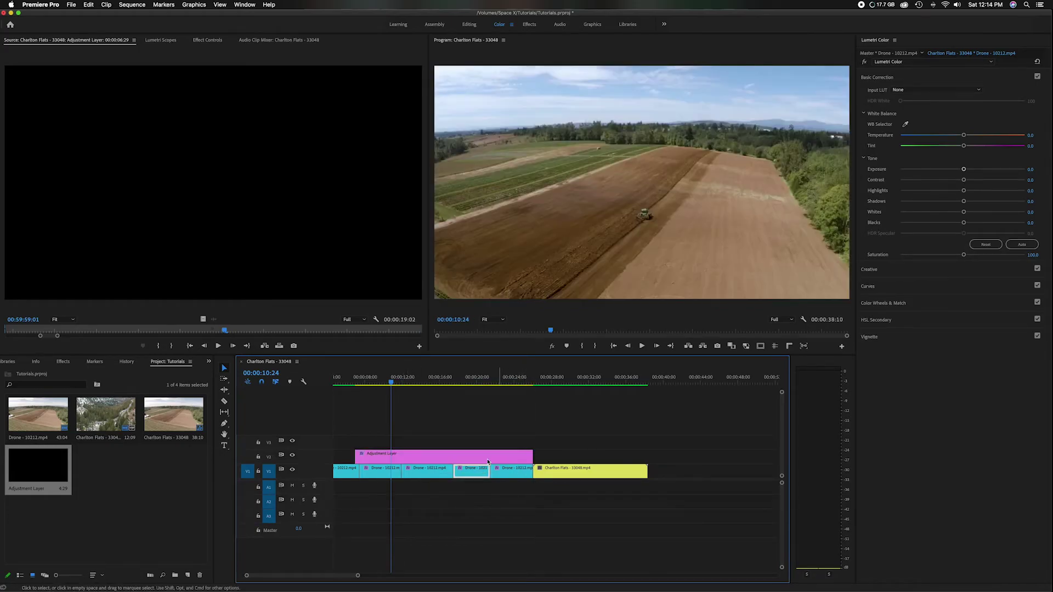
left_click_drag(355, 456, 313, 456)
Extend the adjustment layer's end partway over the Charlton Flats clip to a duration of 00:00:29:06 and preview the graded footage.
left_click_drag(352, 382, 585, 378)
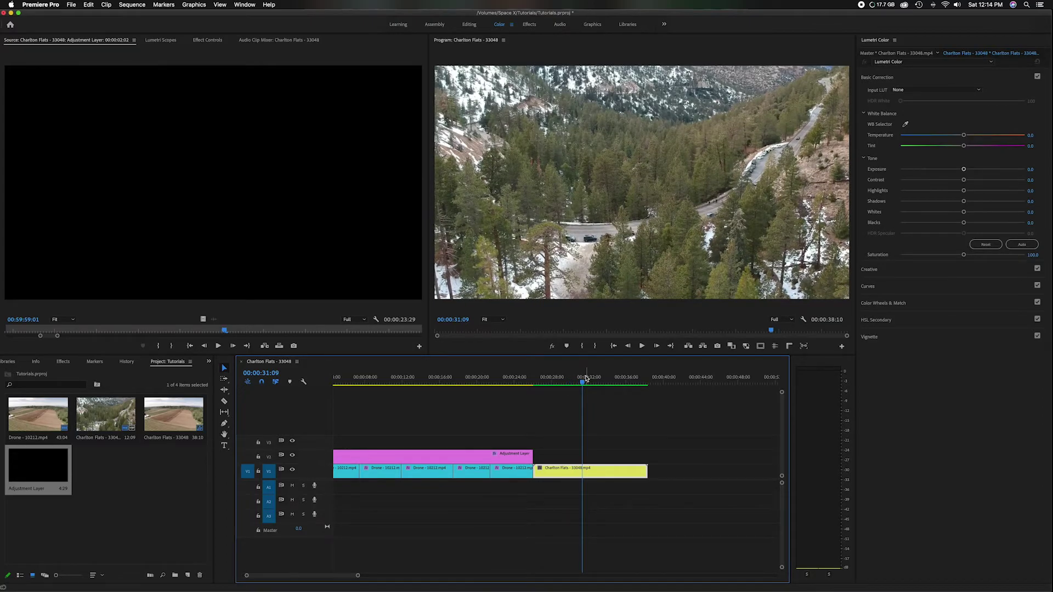
left_click_drag(572, 380, 584, 382)
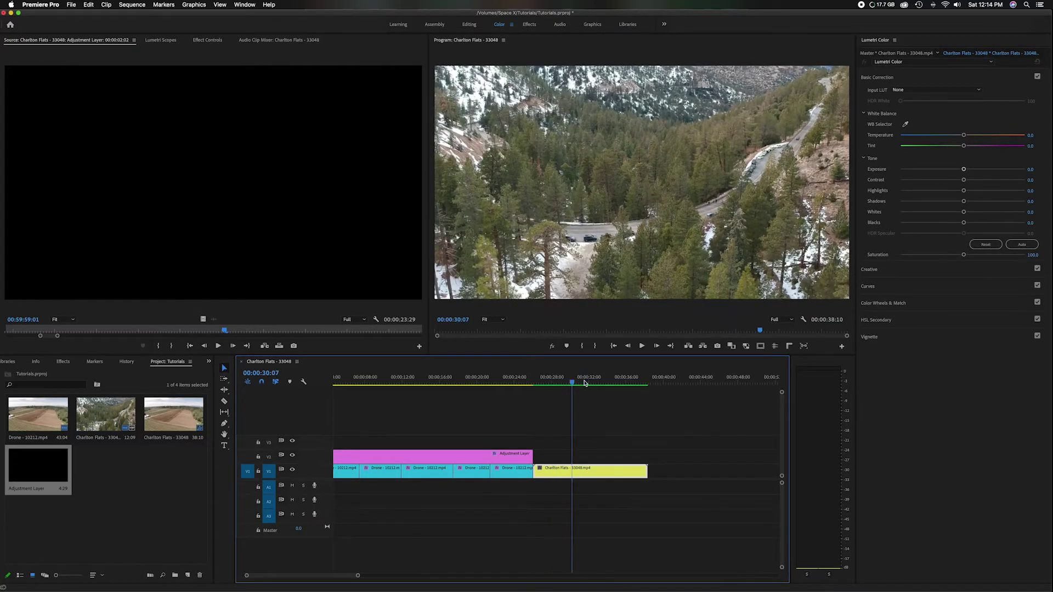
key("Up")
key("Up")
left_click_drag(530, 456, 581, 456)
left_click_drag(491, 384, 563, 382)
Move the adjustment layer along V2 so it ends with the Charlton Flats clip, and preview the drone footage beneath it.
scroll(563, 382, "left", 2)
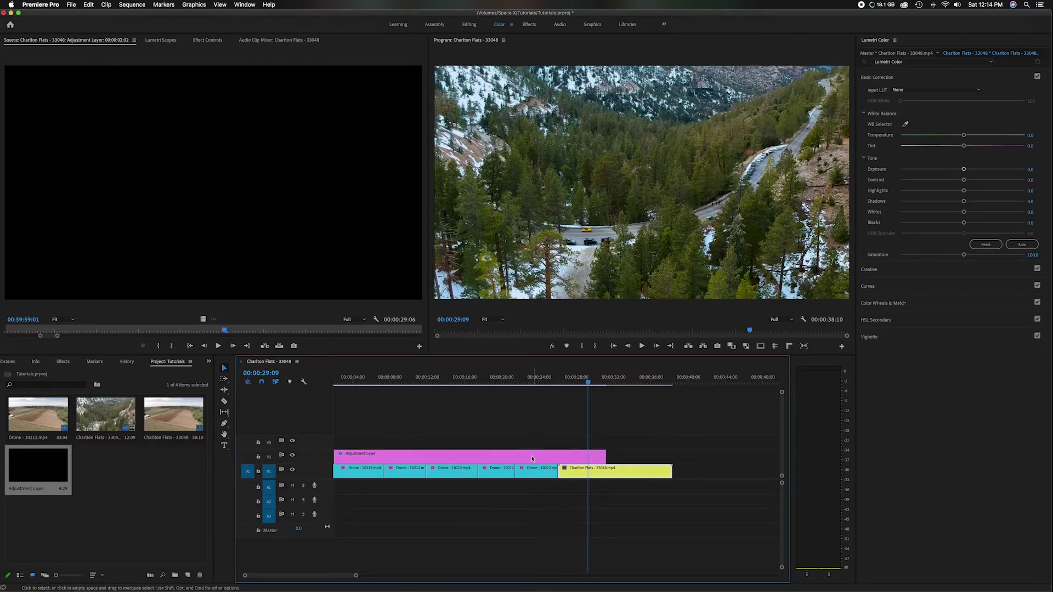
left_click_drag(526, 457, 585, 456)
left_click_drag(403, 379, 451, 379)
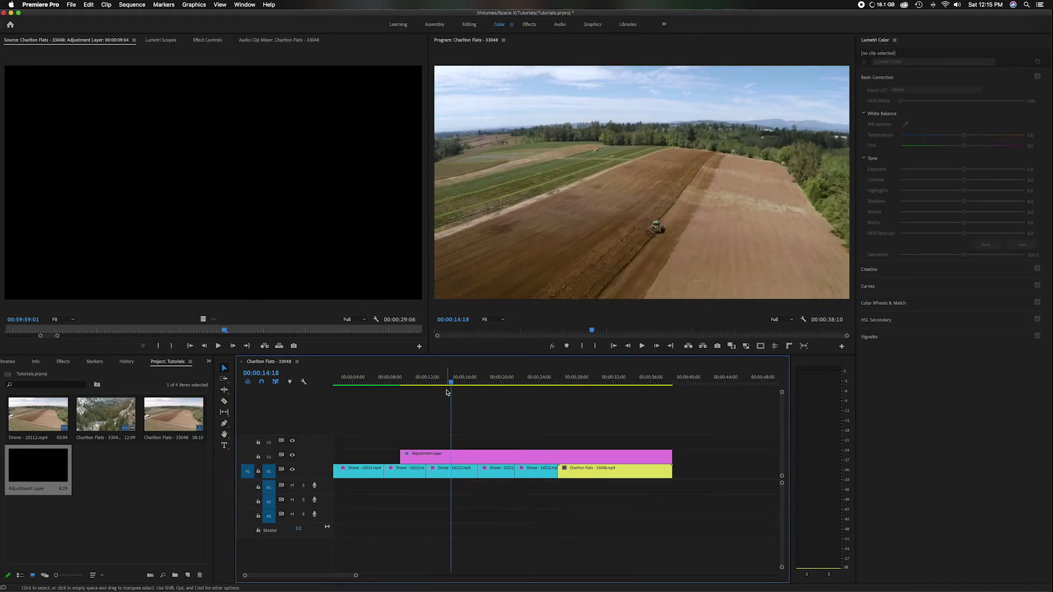
Delete the adjustment layer to view the ungraded clips, undo the deletion and check the graded footage.
left_click(361, 476)
left_click(439, 475)
left_click(497, 476)
left_click(534, 473)
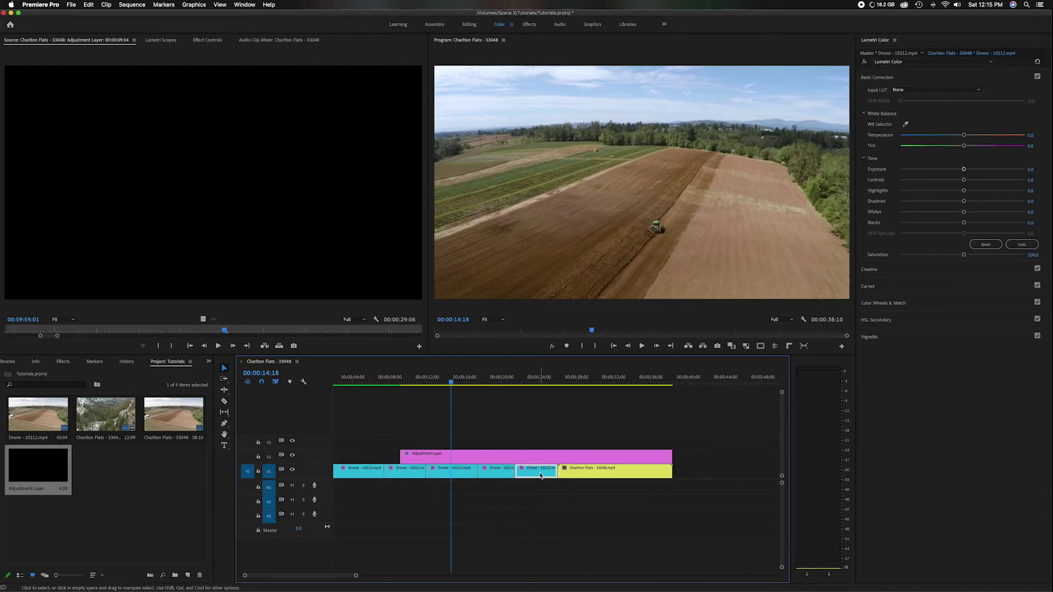
left_click(612, 458)
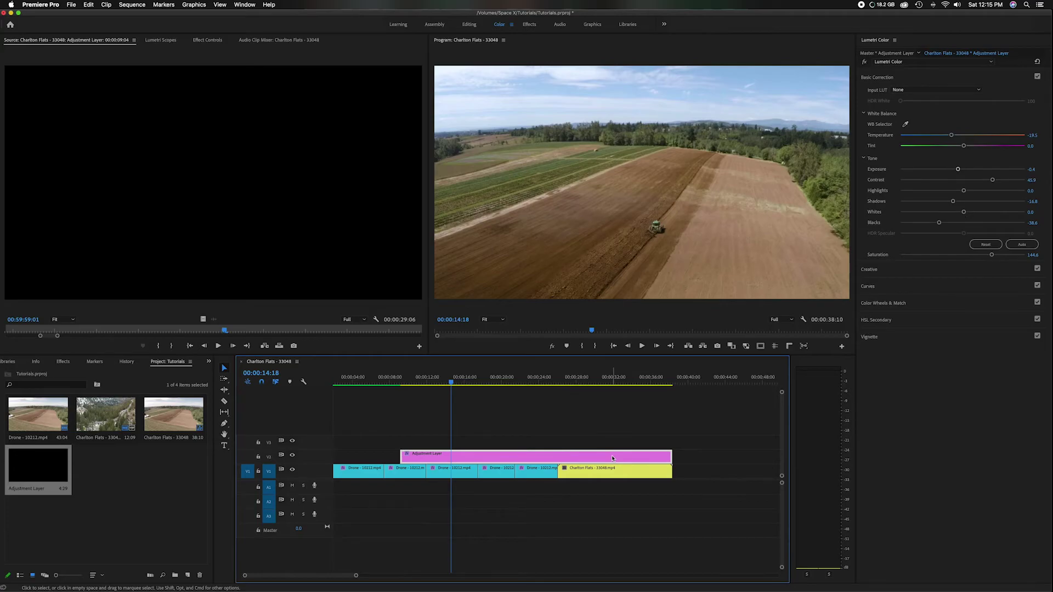
key("Delete")
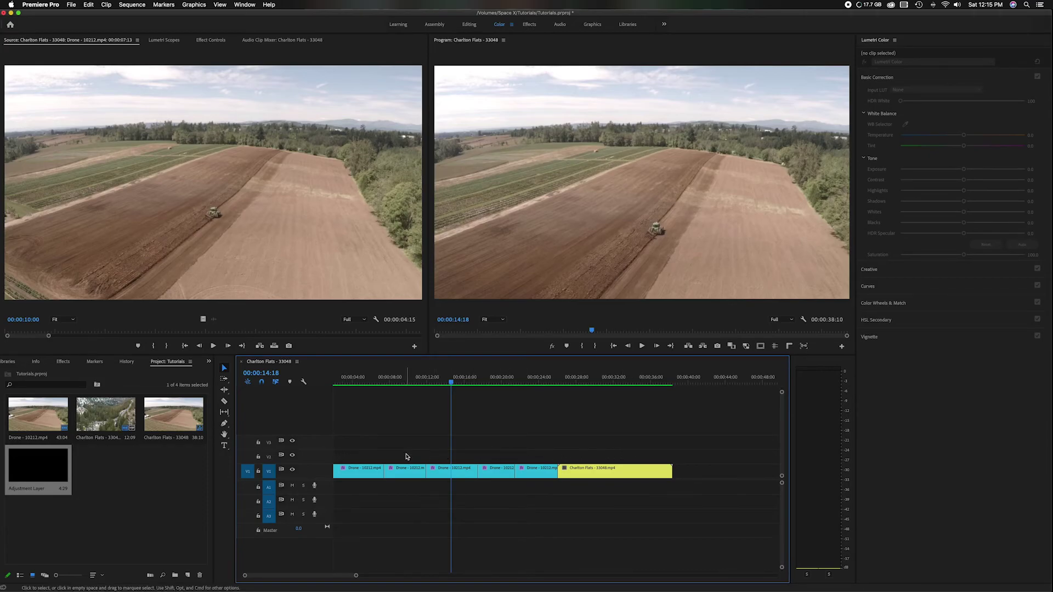
key("super+z")
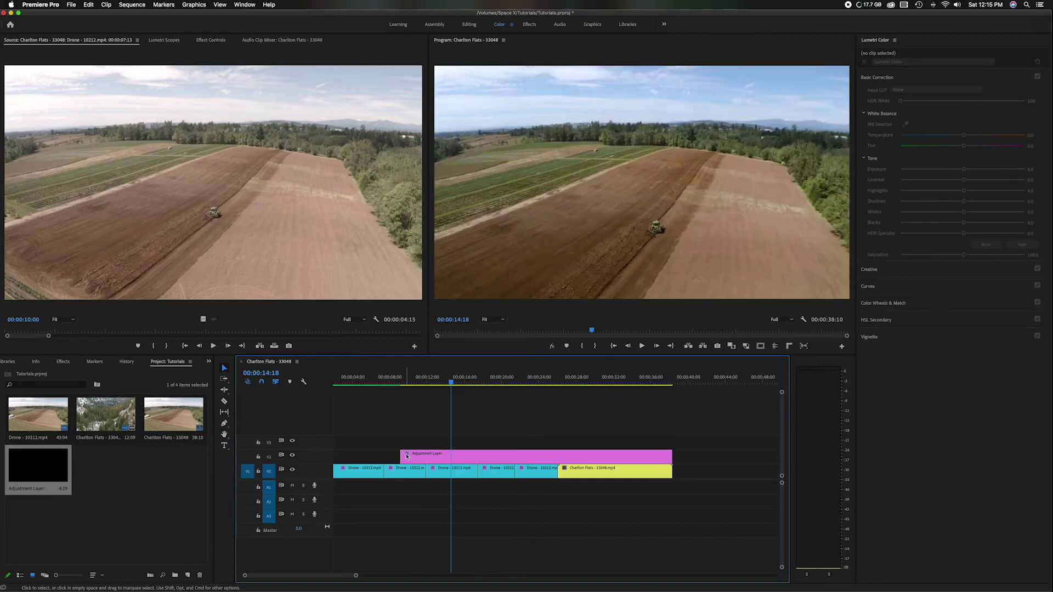
mouse_move(456, 382)
left_mouse_down()
mouse_move(392, 380)
mouse_move(456, 381)
left_mouse_up()
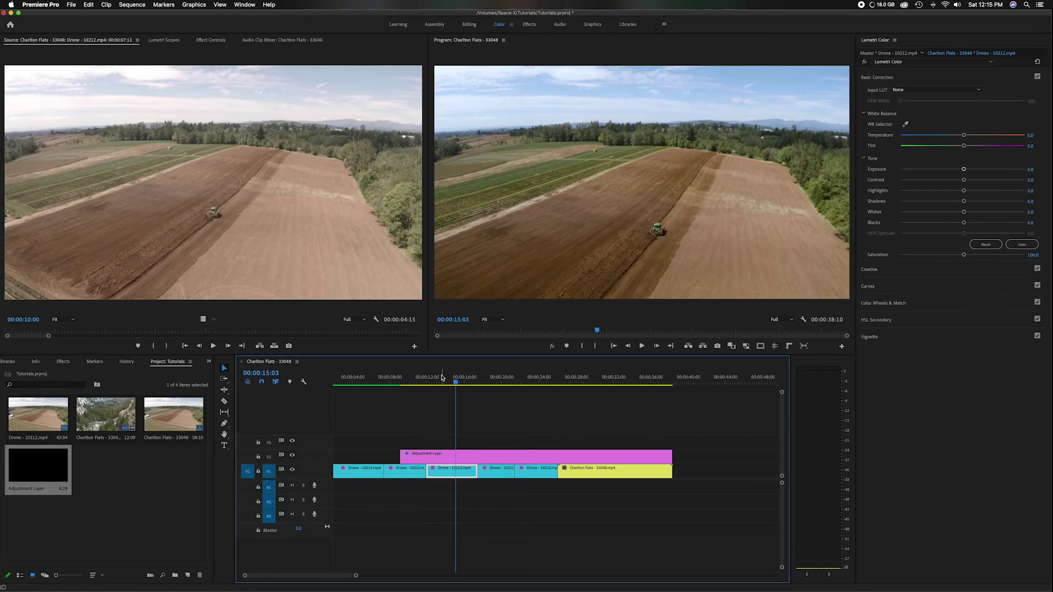